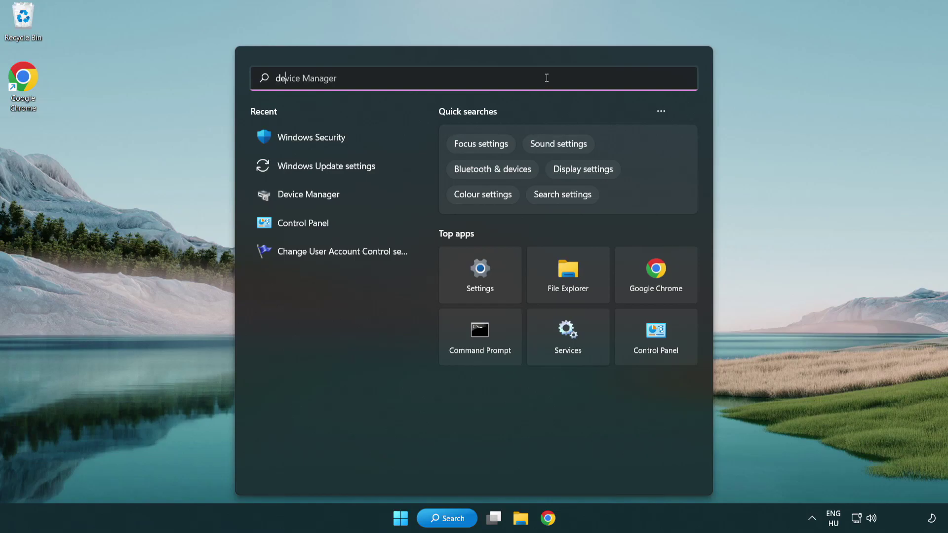
Step: Search Windows for "device manager", open Device Manager and reposition its window toward the middle of the desktop
{"action": "type", "text": "nager"}
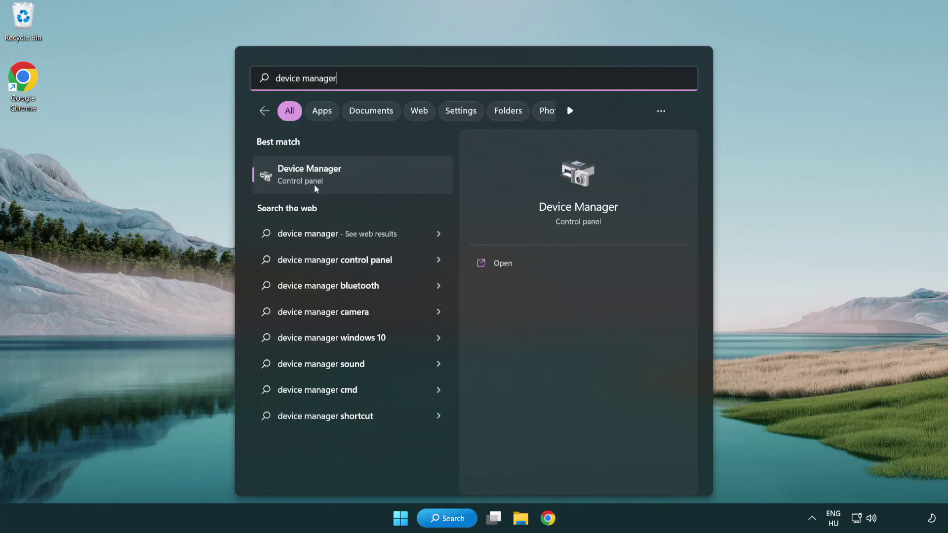
{"action": "left_click", "coordinate": [381, 183]}
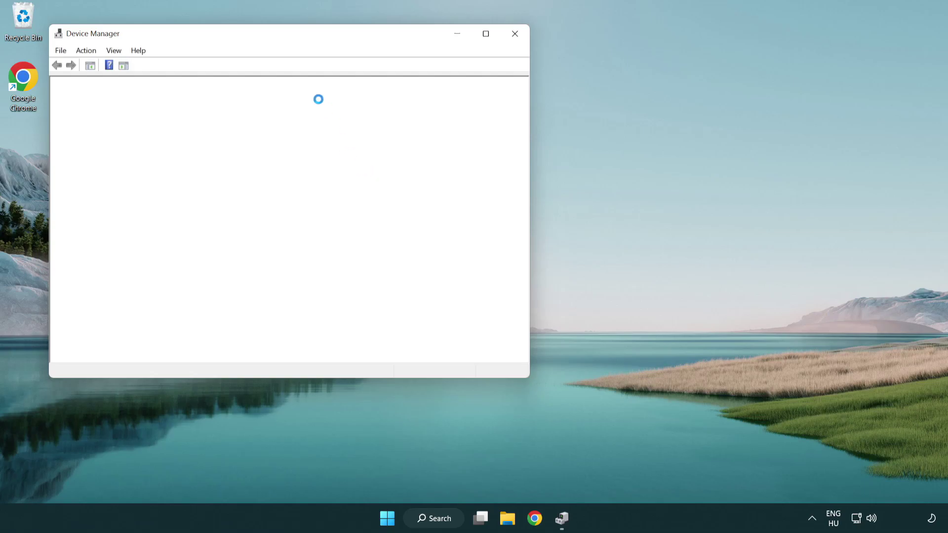
{"action": "left_click_drag", "start_coordinate": [262, 40], "coordinate": [418, 95]}
Step: Start the driver update for the VMware SVGA 3D device under Display adapters
{"action": "left_click", "coordinate": [267, 200]}
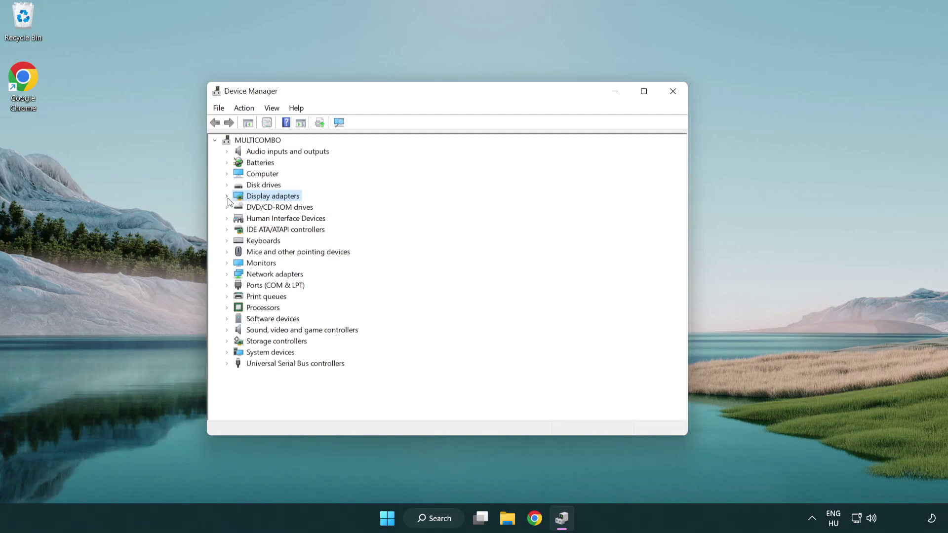
{"action": "left_click", "coordinate": [227, 196]}
{"action": "left_click", "coordinate": [282, 212]}
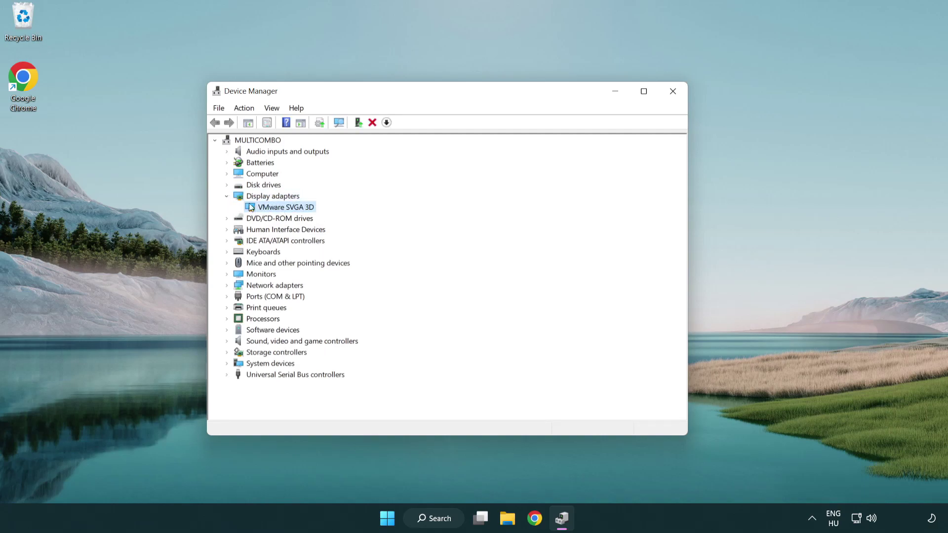
{"action": "right_click", "coordinate": [281, 210]}
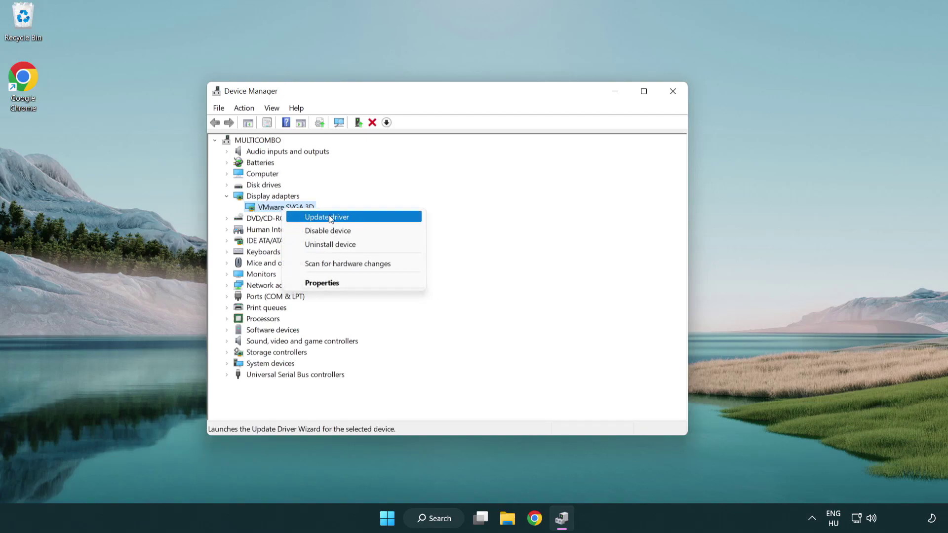
{"action": "left_click", "coordinate": [373, 219]}
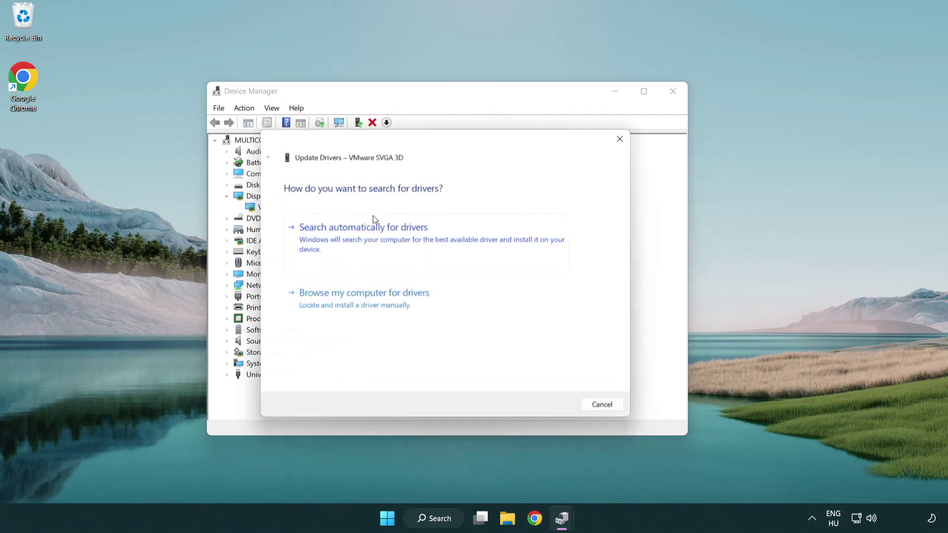
Step: Search automatically for display adapter drivers, and close the update wizard and Device Manager
{"action": "left_click_drag", "start_coordinate": [395, 144], "coordinate": [414, 138]}
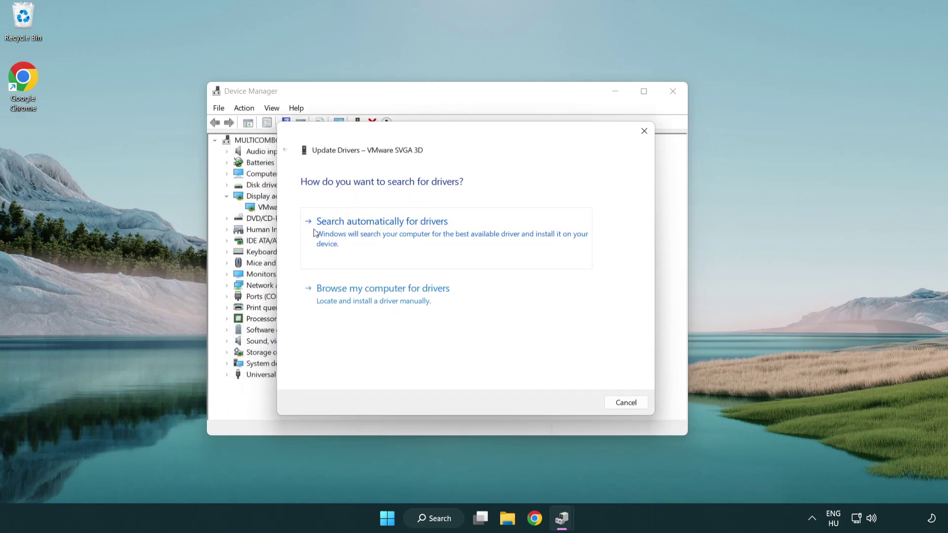
{"action": "left_click", "coordinate": [416, 234]}
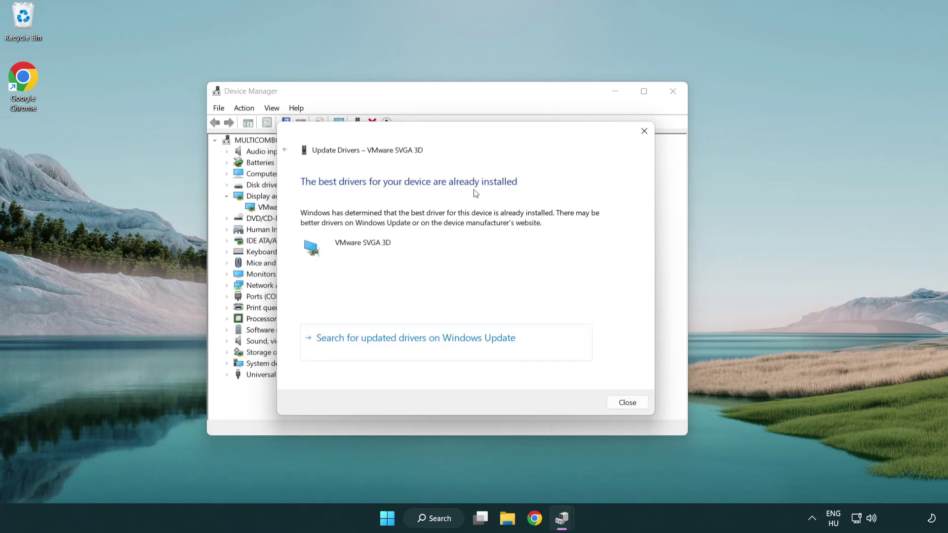
{"action": "left_click", "coordinate": [628, 404]}
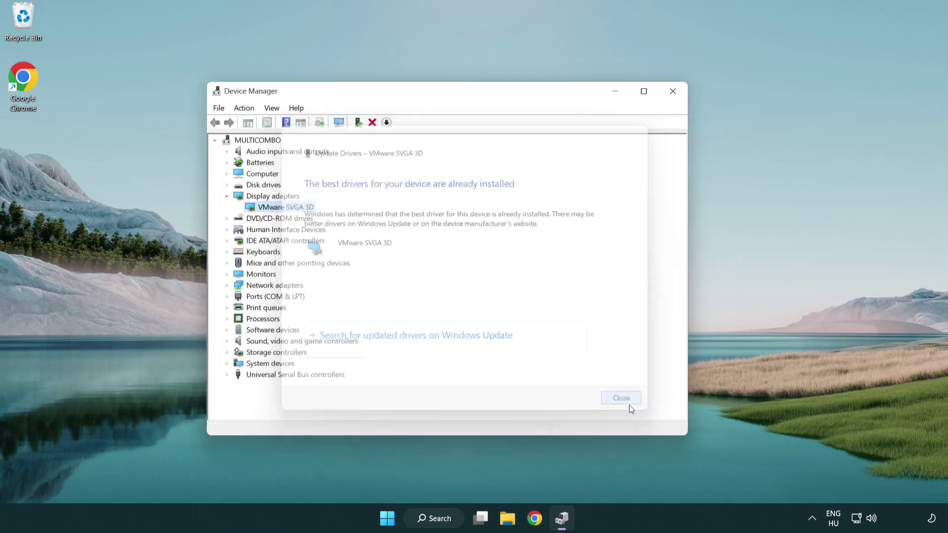
{"action": "left_click", "coordinate": [675, 94]}
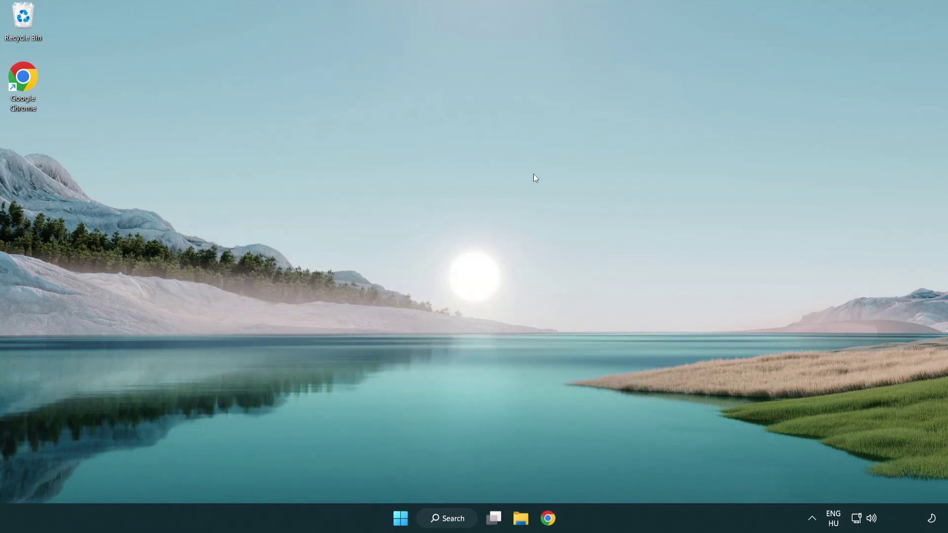
Step: Search Windows for "update", check for updates in the Windows Update settings and close Settings
{"action": "left_click", "coordinate": [456, 517]}
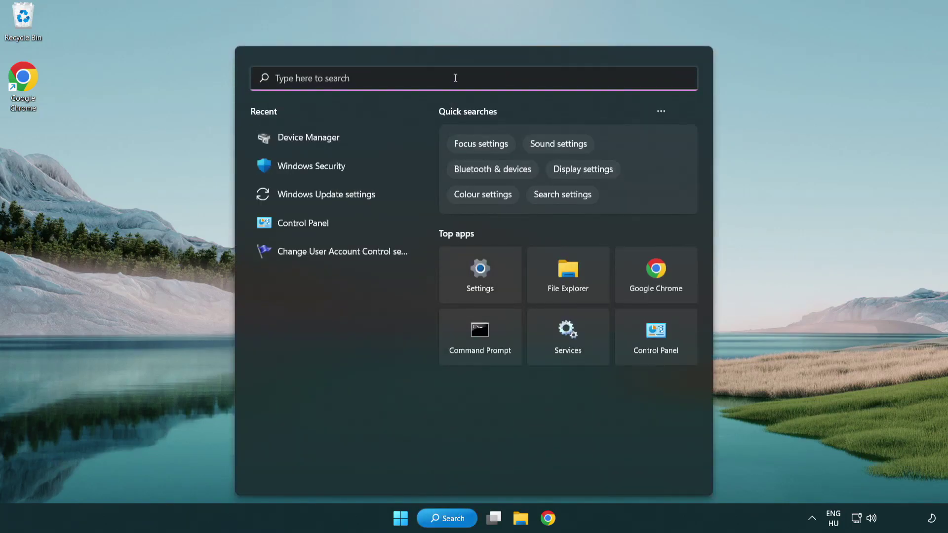
{"action": "type", "text": "update"}
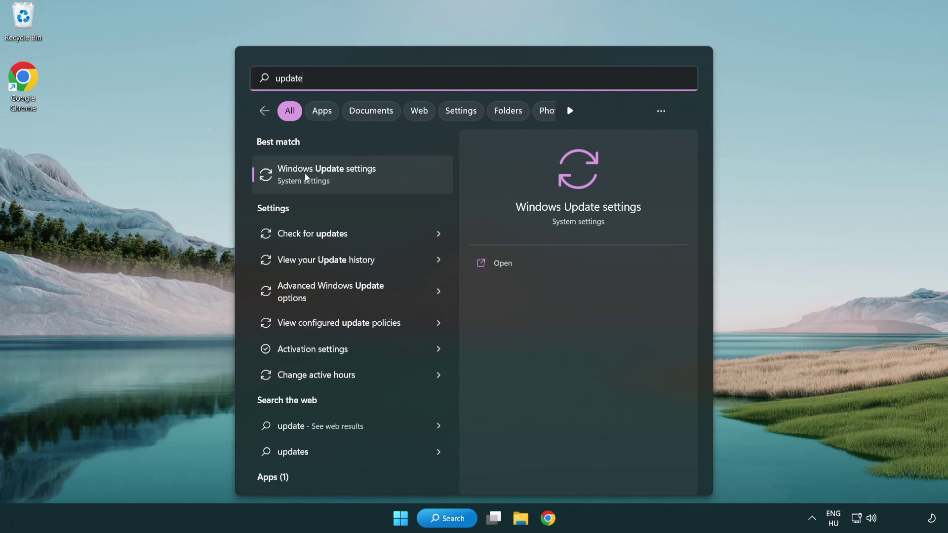
{"action": "left_click", "coordinate": [369, 181]}
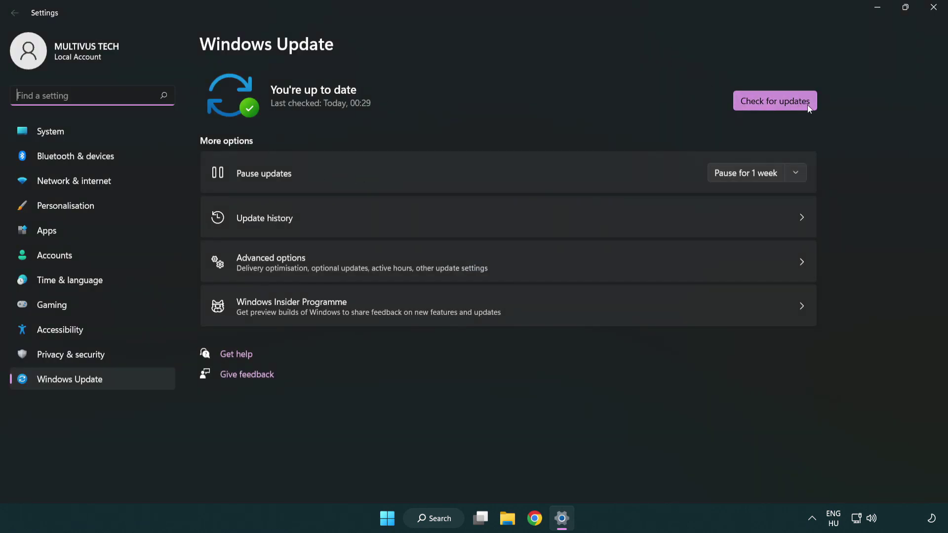
{"action": "left_click", "coordinate": [794, 106]}
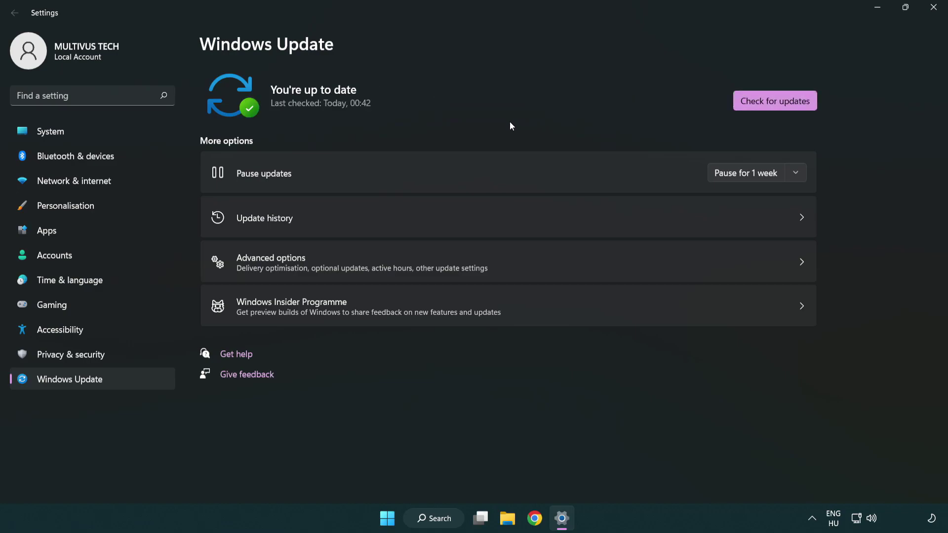
{"action": "left_click", "coordinate": [930, 15]}
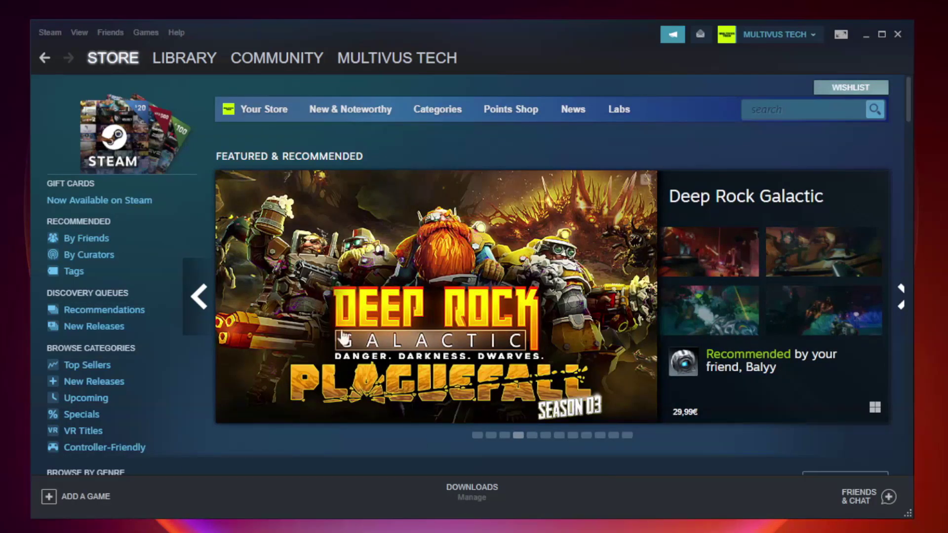
Step: In the Steam library, open the properties of YOUR NOT WORKING GAME and verify the integrity of its local game files
{"action": "mouse_move", "coordinate": [200, 60]}
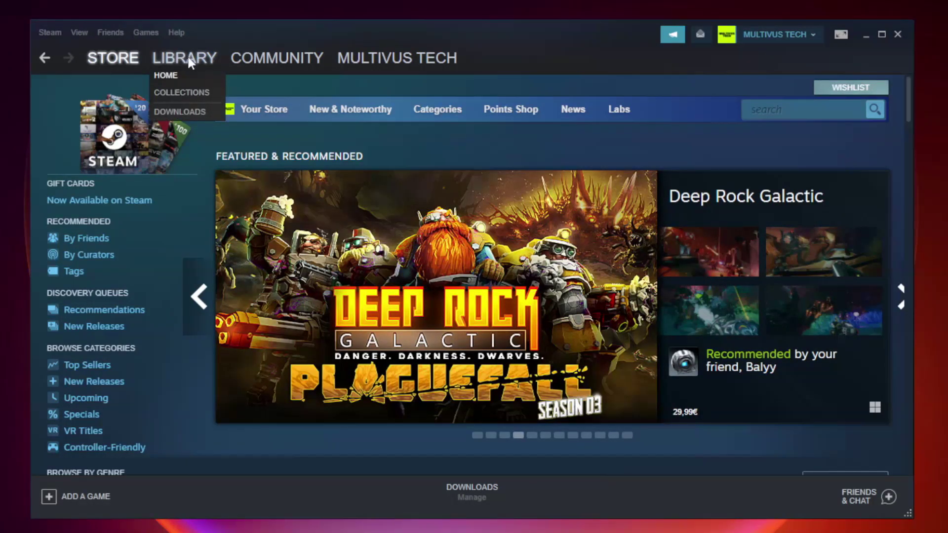
{"action": "left_click", "coordinate": [192, 64]}
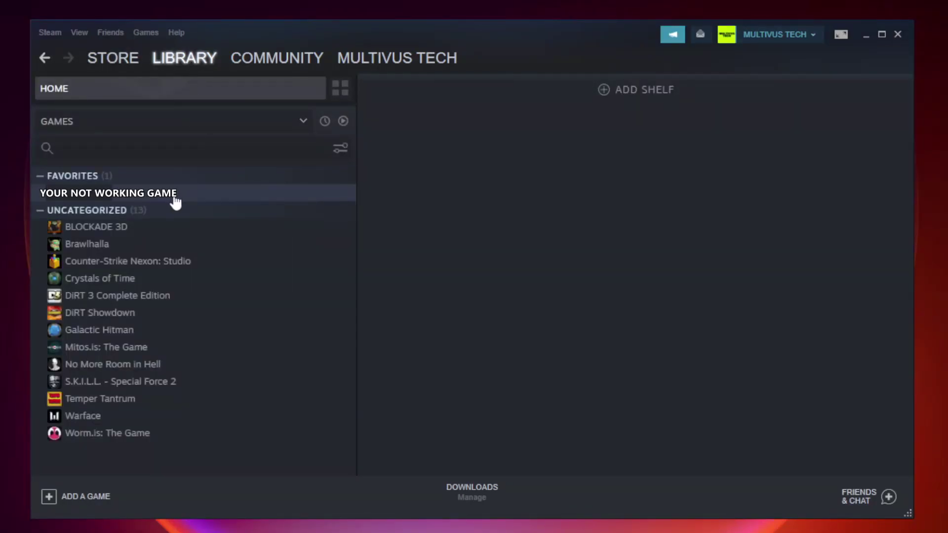
{"action": "right_click", "coordinate": [206, 198]}
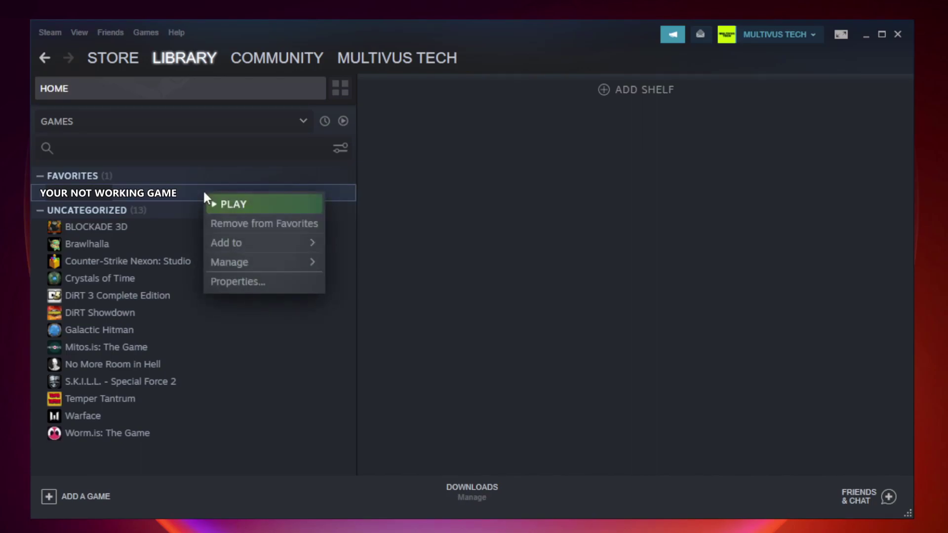
{"action": "left_click", "coordinate": [262, 280]}
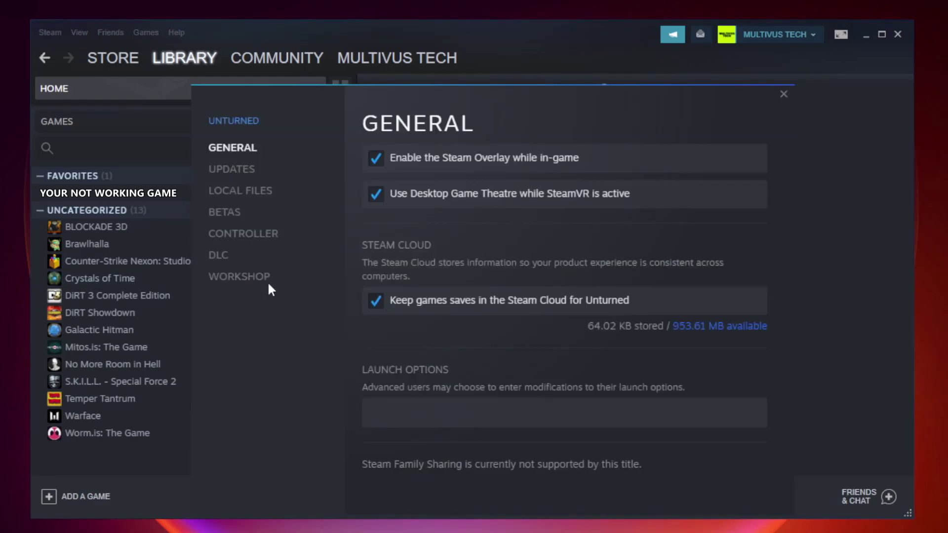
{"action": "left_click", "coordinate": [251, 195]}
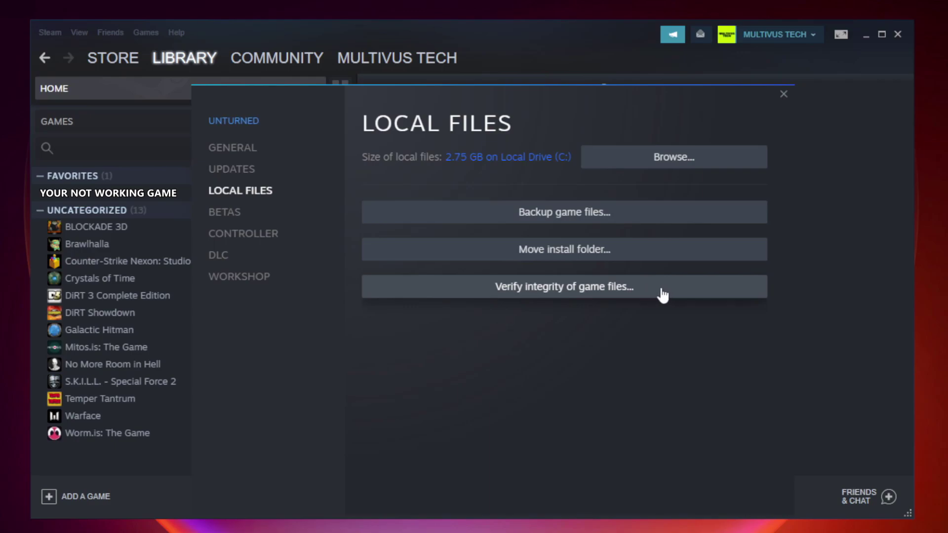
{"action": "left_click", "coordinate": [572, 292]}
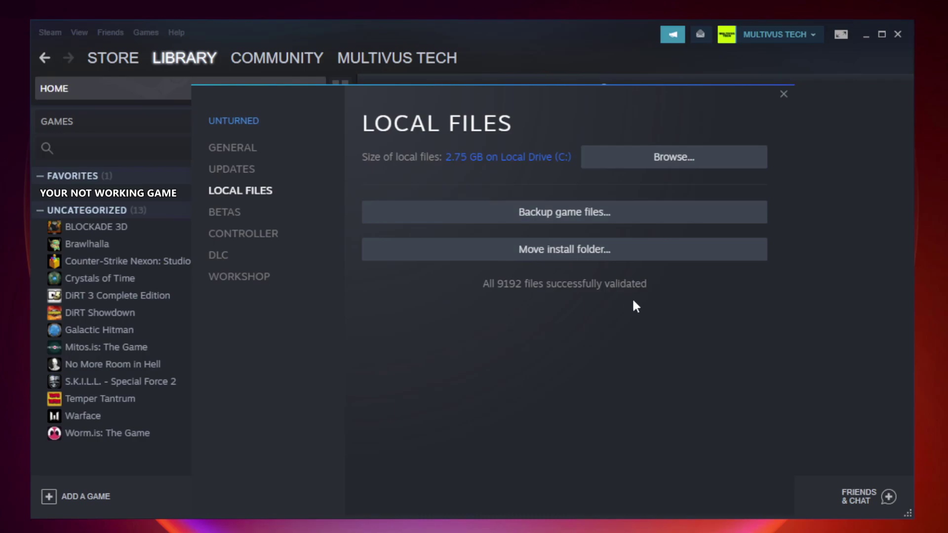
Step: Browse to the game's install folder and open the properties of the YOUR NOT WORKING GAME shortcut
{"action": "left_click", "coordinate": [677, 168]}
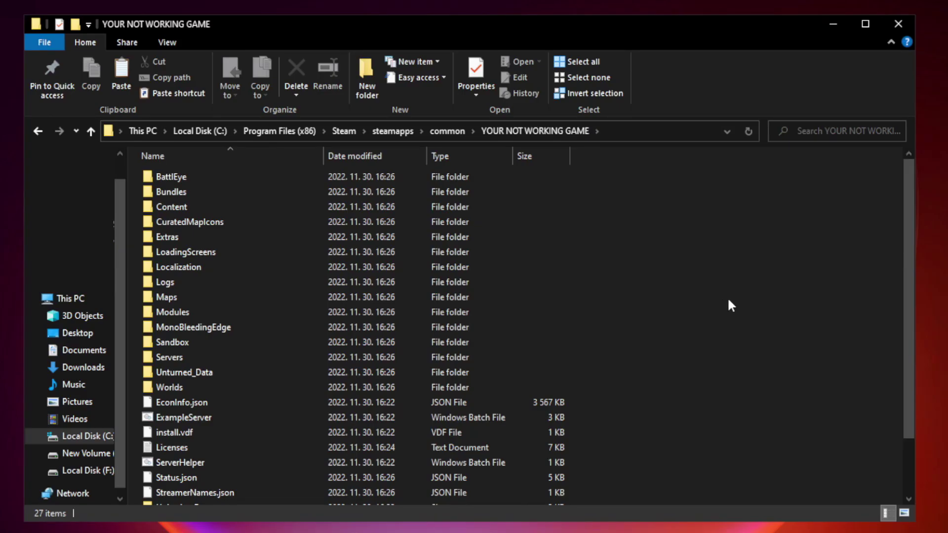
{"action": "left_click_drag", "start_coordinate": [909, 259], "coordinate": [909, 341]}
{"action": "left_click", "coordinate": [326, 496]}
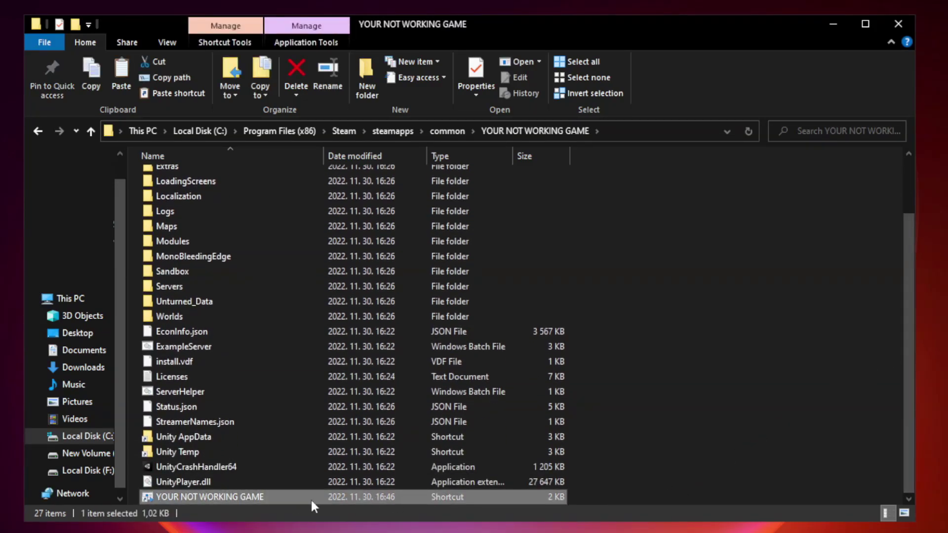
{"action": "right_click", "coordinate": [321, 497]}
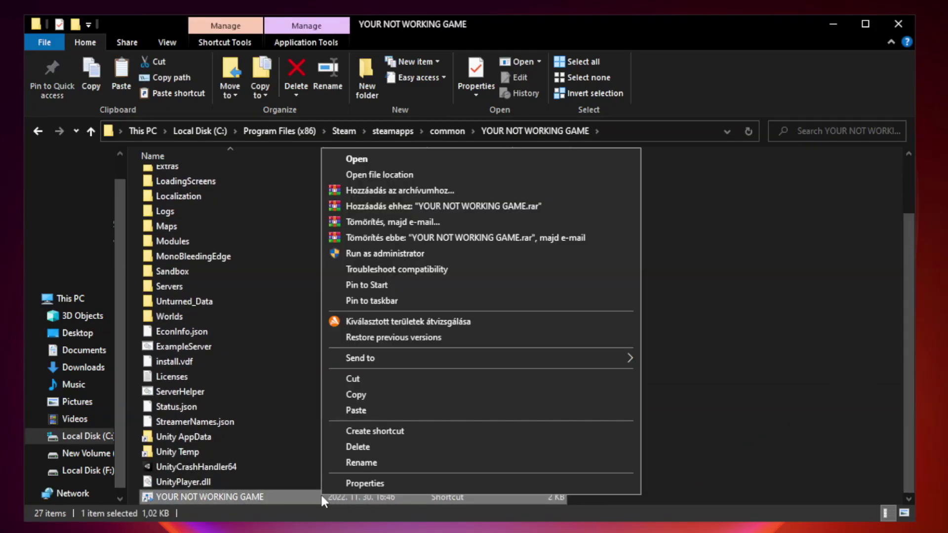
{"action": "left_click", "coordinate": [477, 483]}
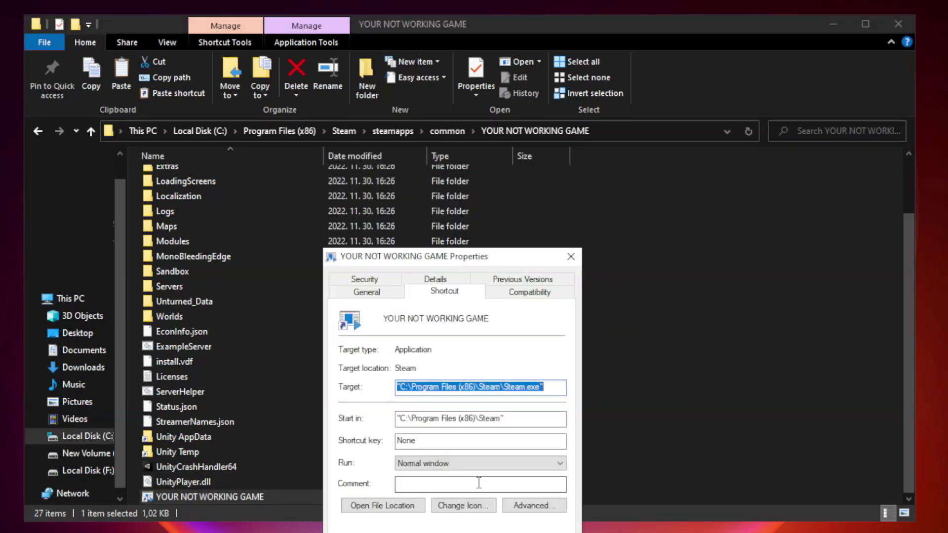
{"action": "left_click_drag", "start_coordinate": [467, 265], "coordinate": [471, 109]}
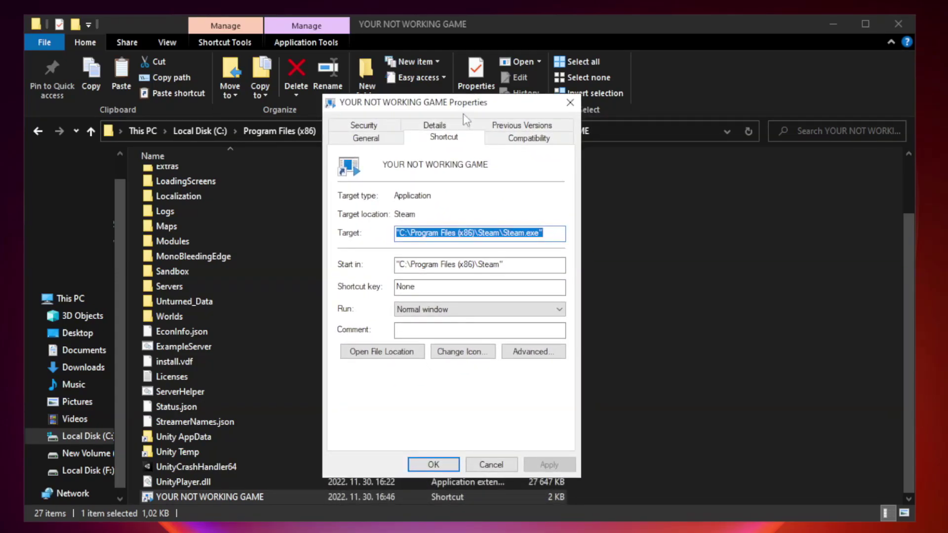
Step: Apply Windows 8 compatibility mode, disabled fullscreen optimizations and running as administrator to the game shortcut, and close the folder
{"action": "left_click", "coordinate": [527, 141]}
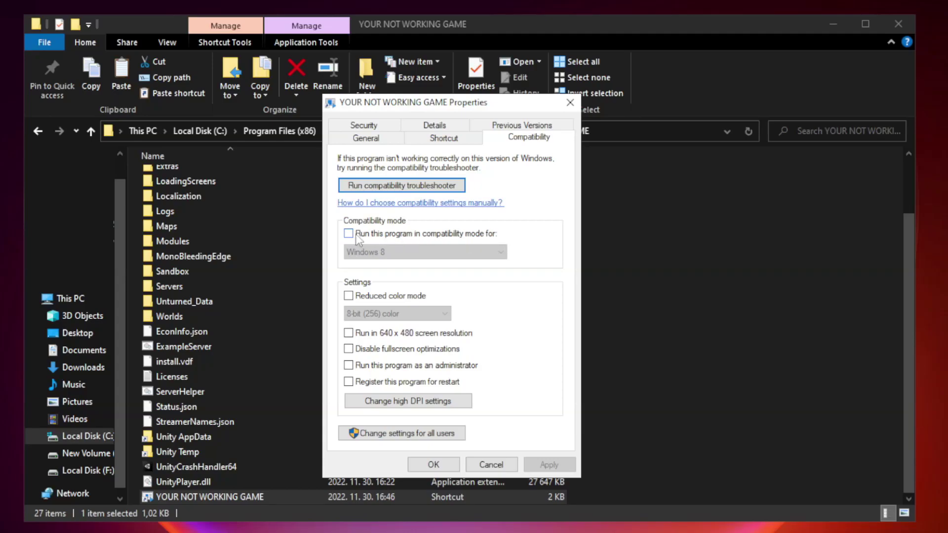
{"action": "left_click", "coordinate": [378, 236]}
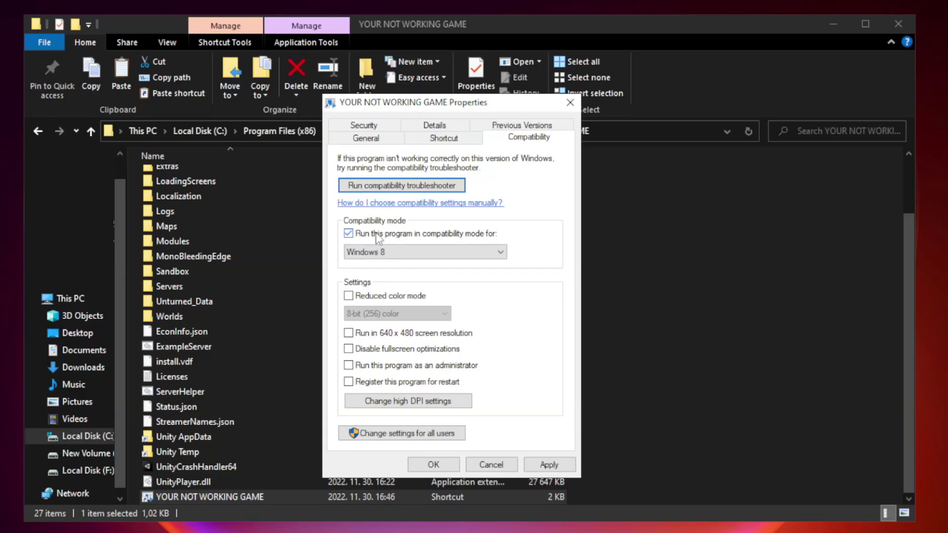
{"action": "left_click", "coordinate": [423, 252]}
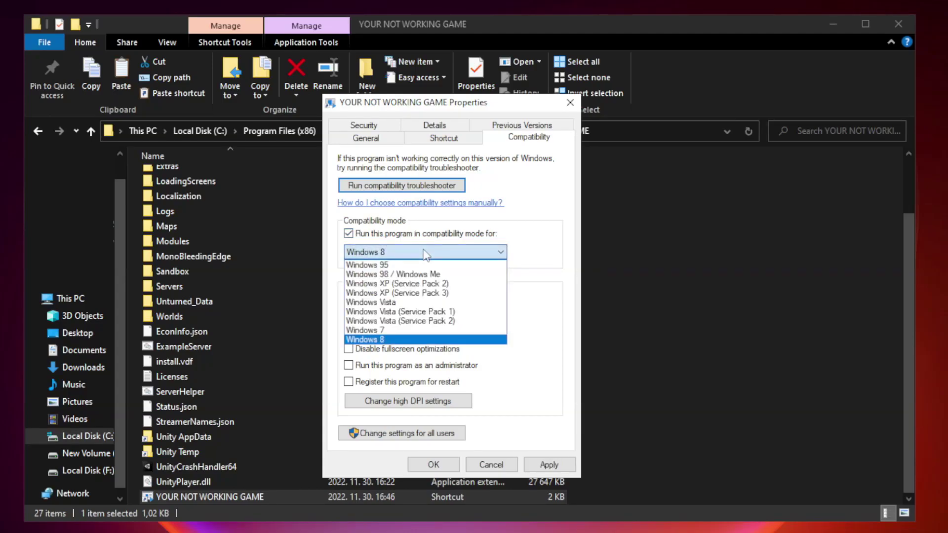
{"action": "left_click", "coordinate": [402, 339]}
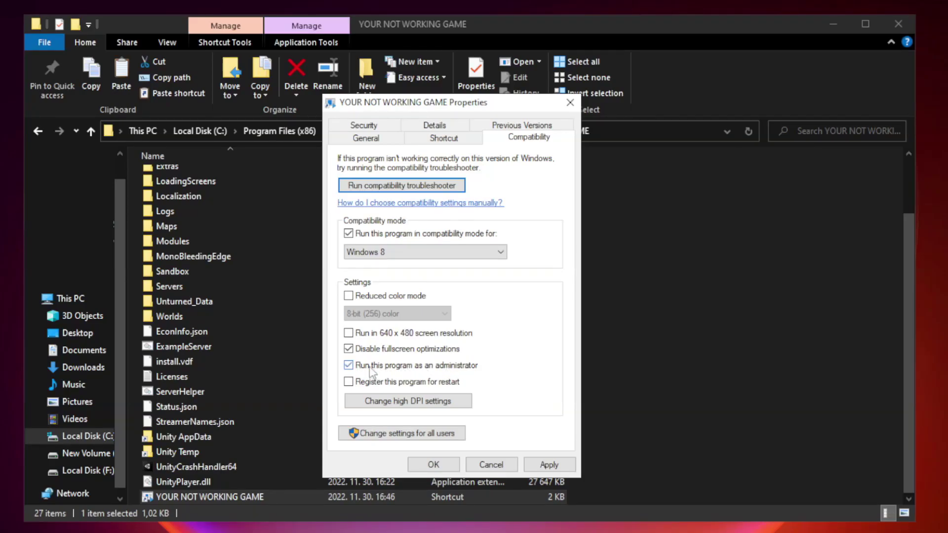
{"action": "left_click", "coordinate": [549, 466]}
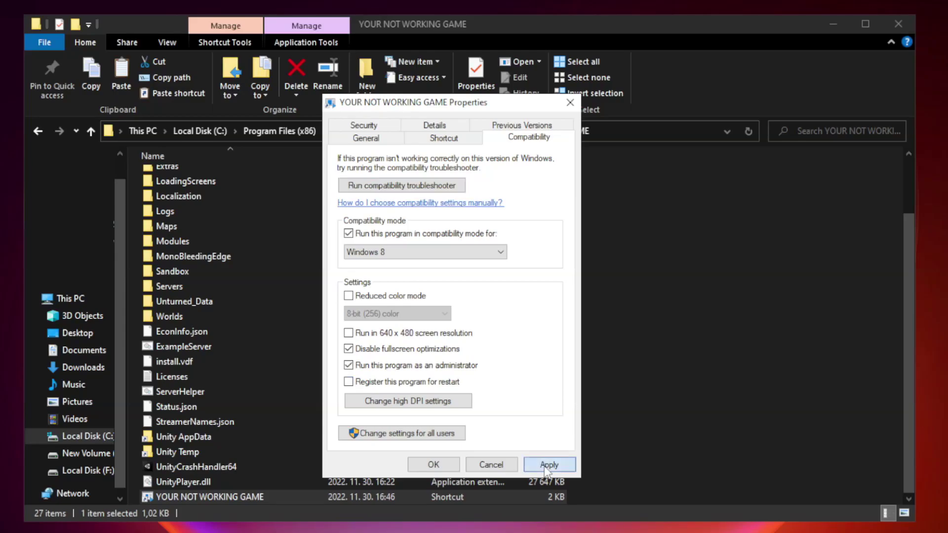
{"action": "left_click", "coordinate": [433, 465]}
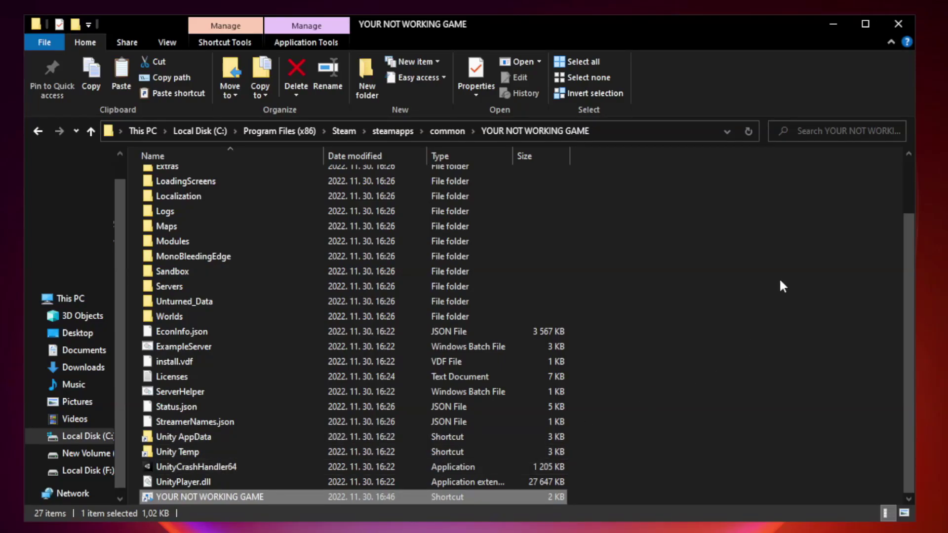
{"action": "left_click", "coordinate": [897, 25]}
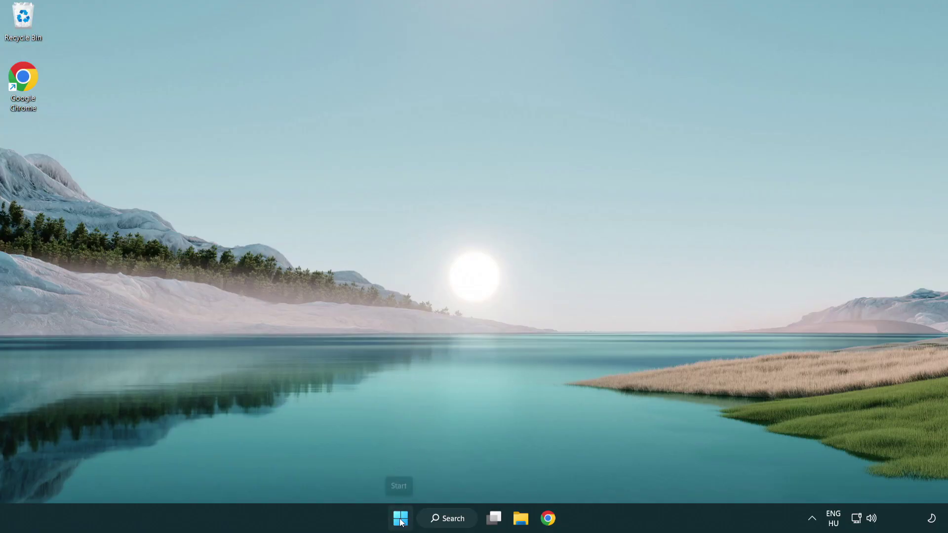
Step: Open Task Manager from the Windows desktop
{"action": "right_click", "coordinate": [400, 521]}
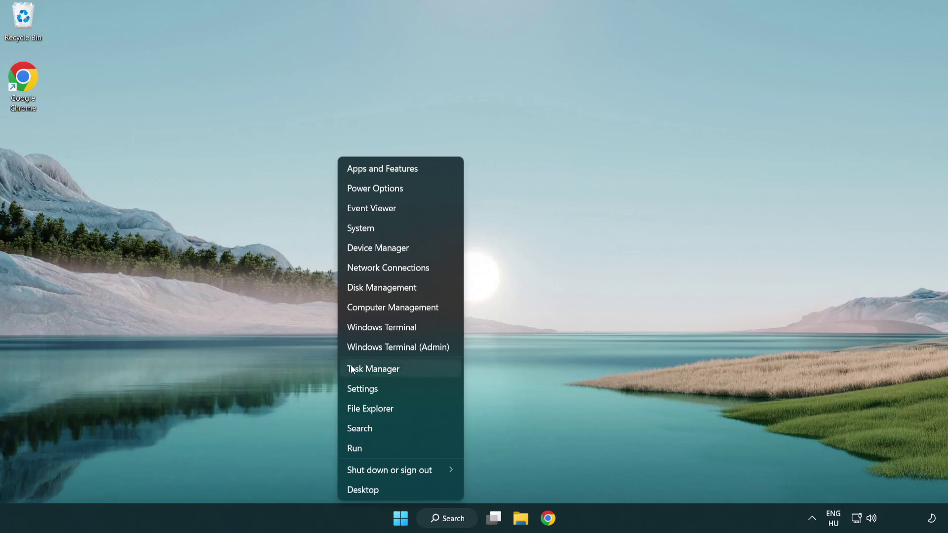
{"action": "left_click", "coordinate": [419, 369]}
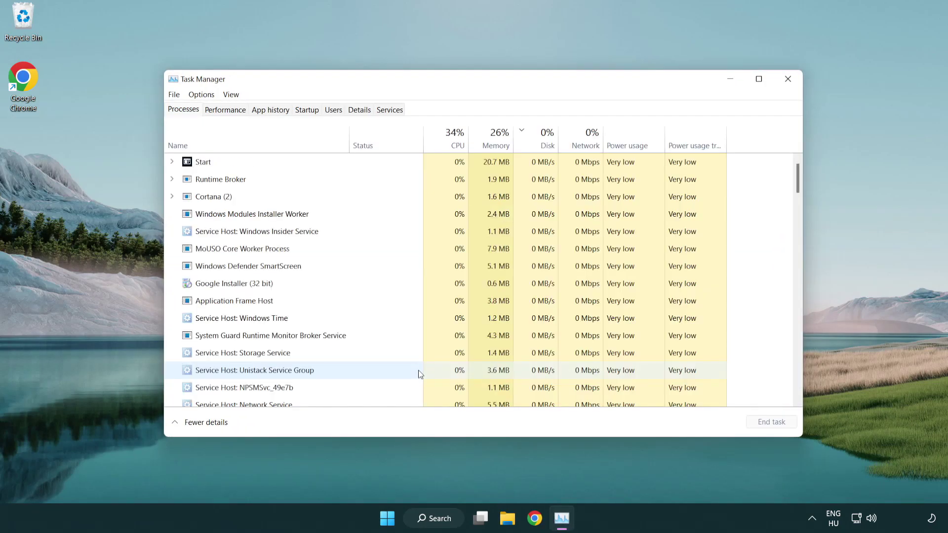
Step: Disable Terminal, Phone Link, Cortana and the Windows Security notification as startup apps, and close Task Manager
{"action": "left_click", "coordinate": [308, 110]}
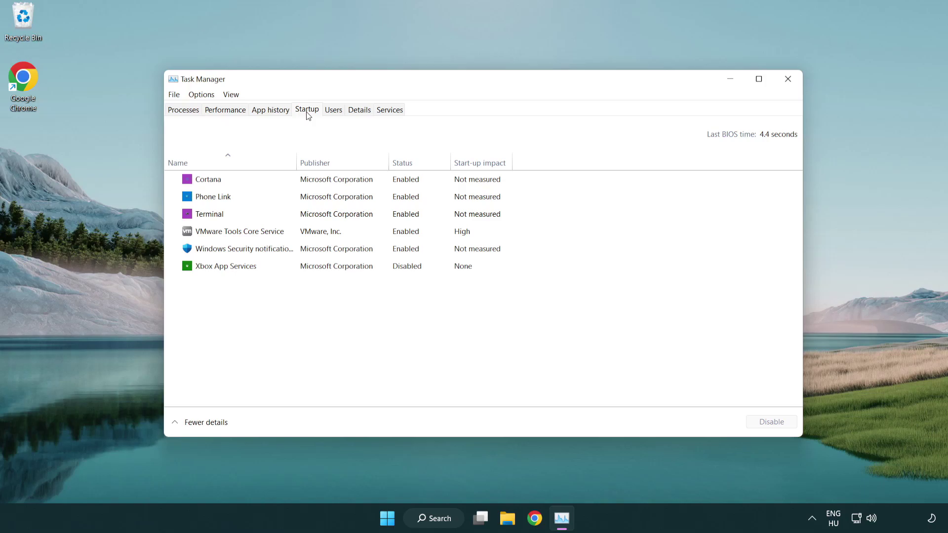
{"action": "left_click", "coordinate": [312, 215]}
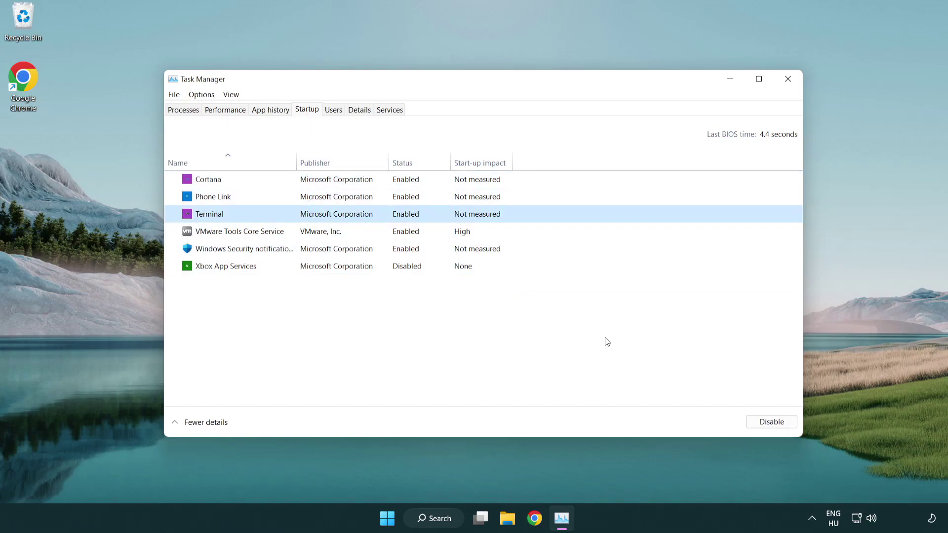
{"action": "left_click", "coordinate": [756, 423]}
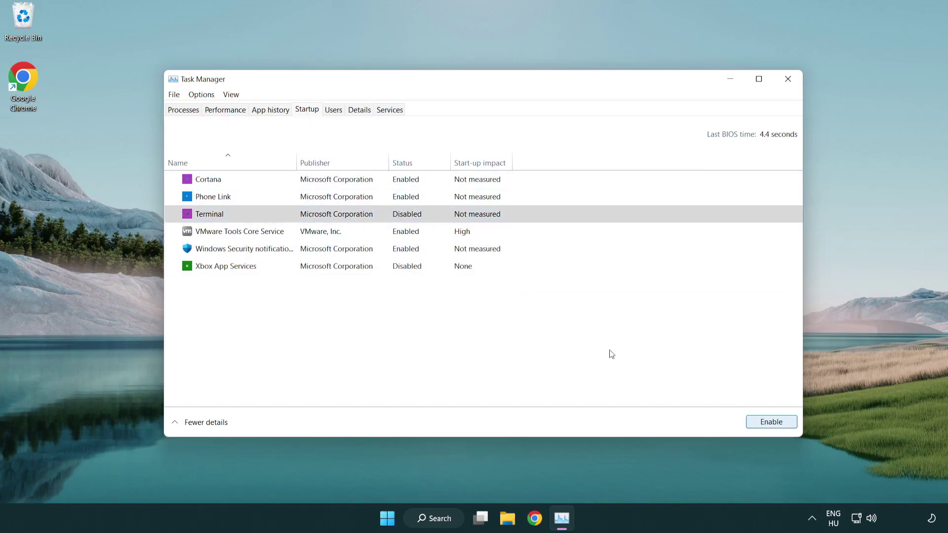
{"action": "left_click", "coordinate": [394, 199]}
{"action": "left_click", "coordinate": [771, 423]}
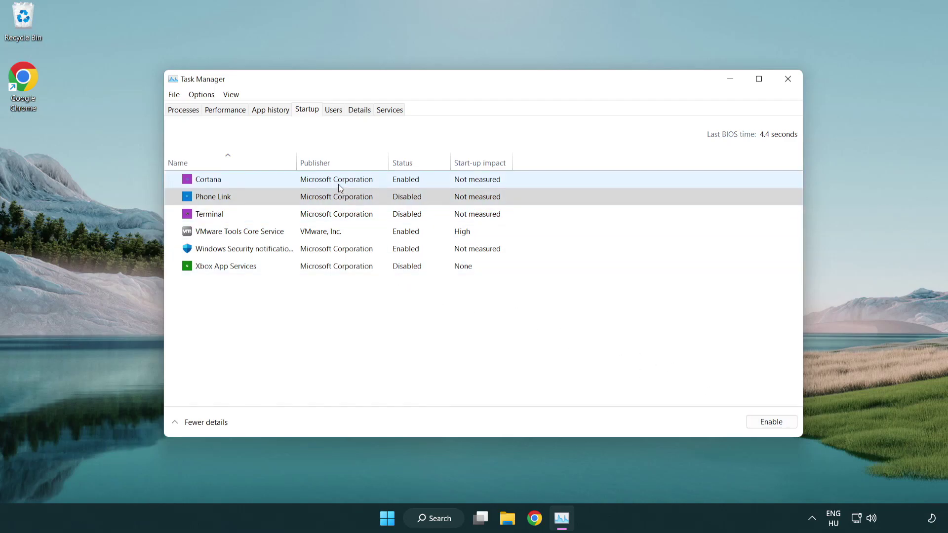
{"action": "left_click", "coordinate": [339, 185]}
{"action": "left_click", "coordinate": [762, 422]}
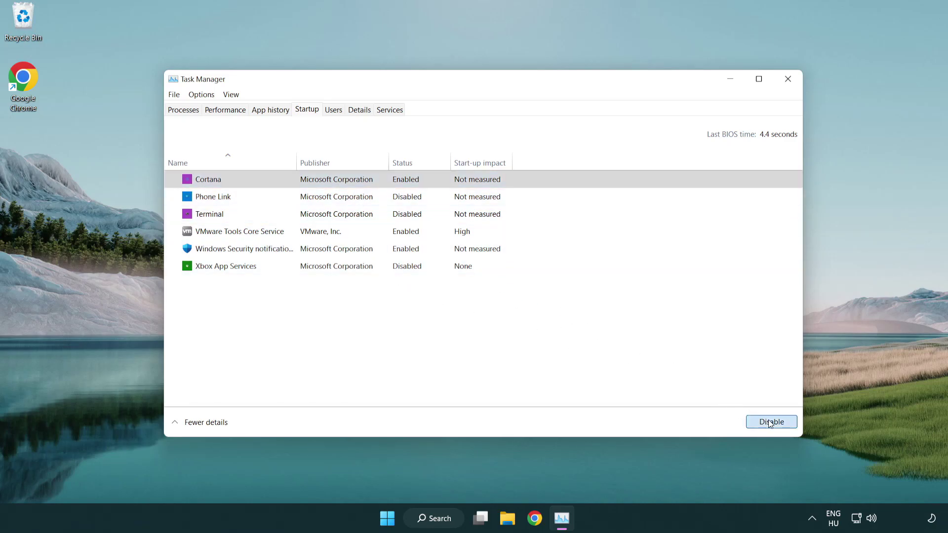
{"action": "left_click", "coordinate": [451, 255]}
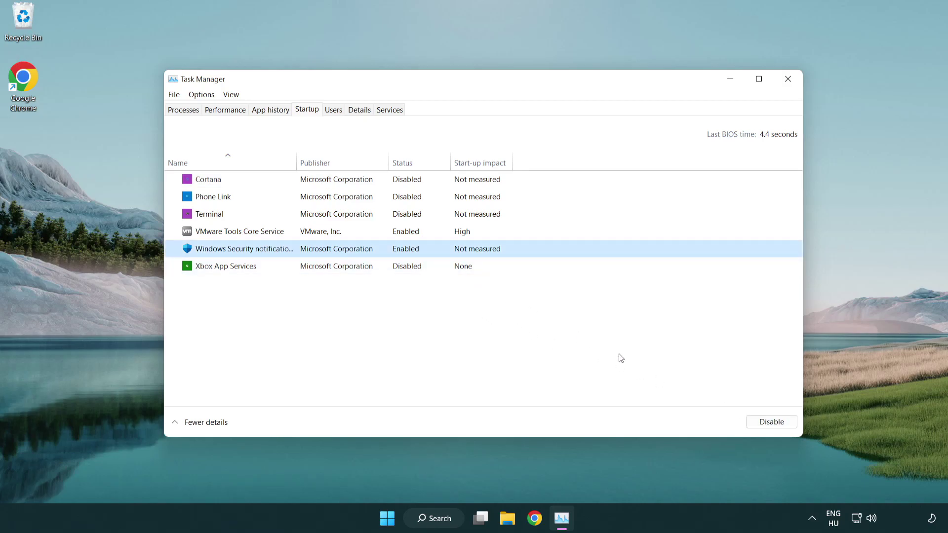
{"action": "left_click", "coordinate": [765, 423]}
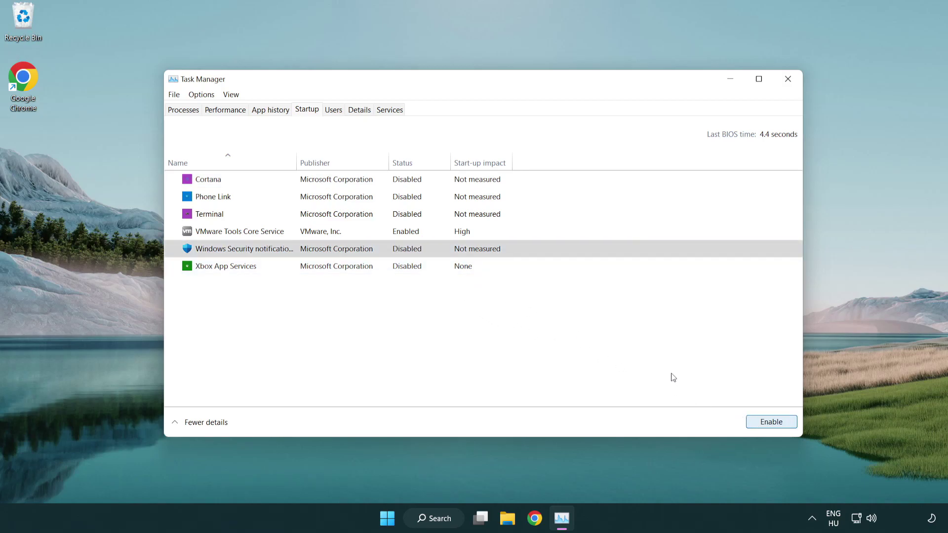
{"action": "left_click", "coordinate": [789, 82]}
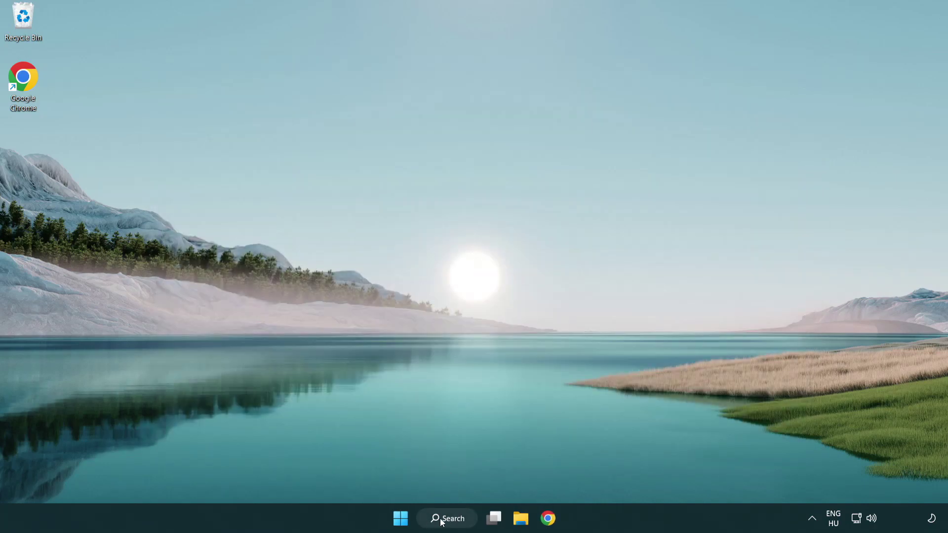
Step: Search Windows for "security" and open the Windows Security app
{"action": "left_click", "coordinate": [447, 520]}
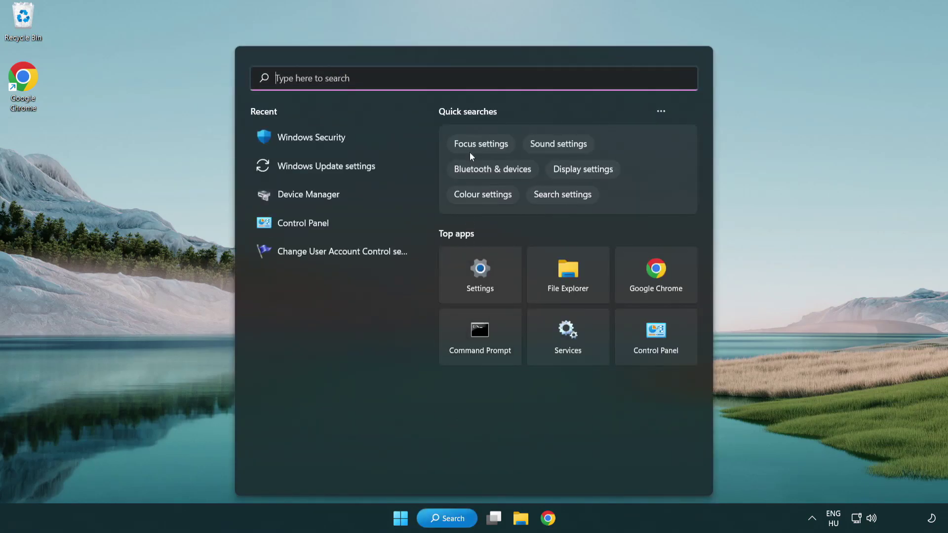
{"action": "type", "text": "sec"}
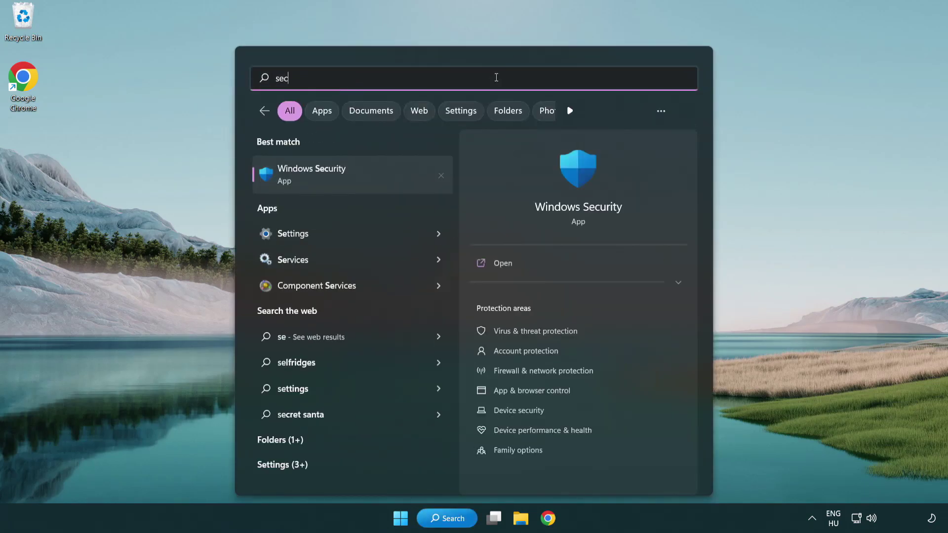
{"action": "type", "text": "uri"}
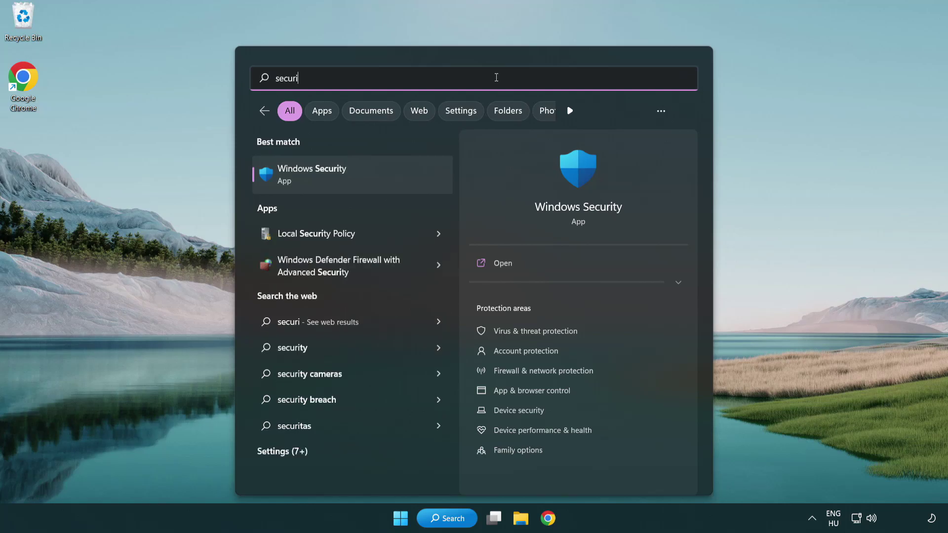
{"action": "type", "text": "ty"}
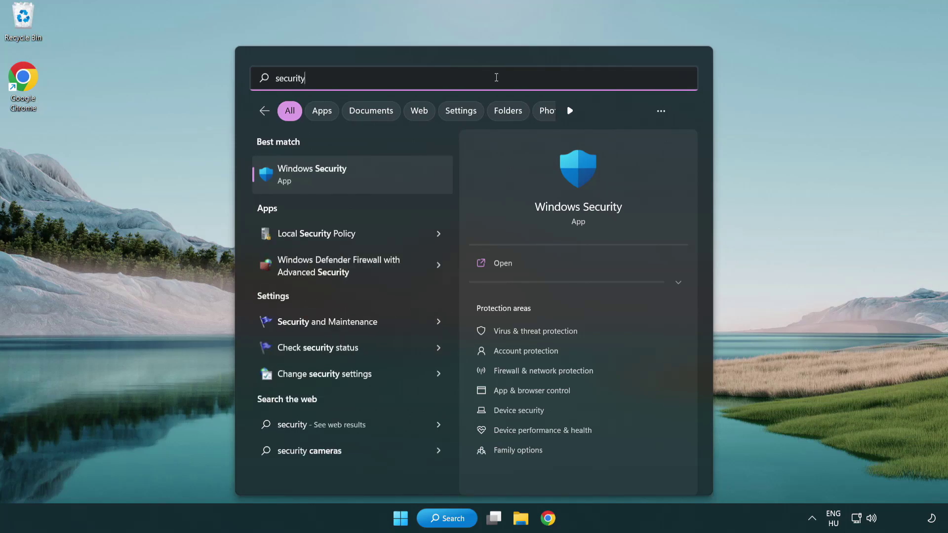
{"action": "left_click", "coordinate": [388, 180]}
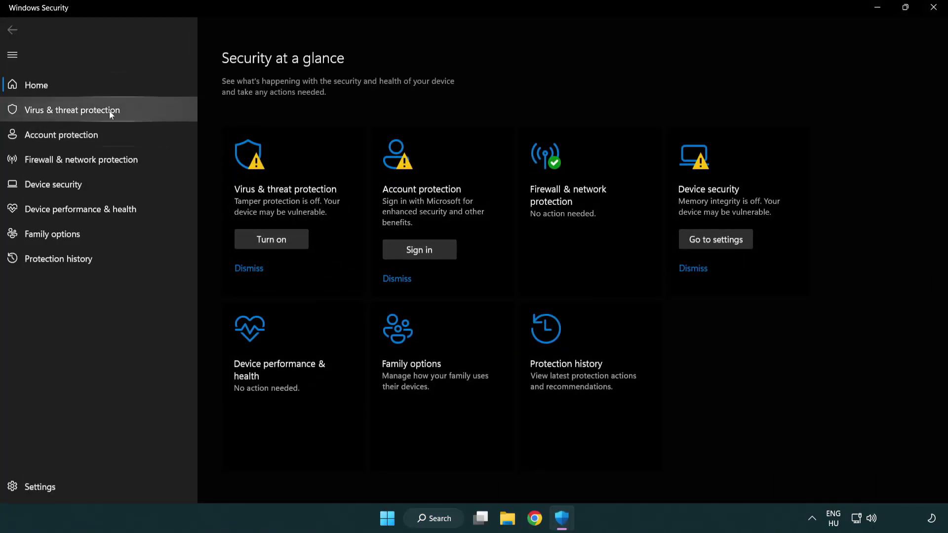
Step: Open the list of antivirus exclusions within the Virus & threat protection settings
{"action": "left_click", "coordinate": [143, 113]}
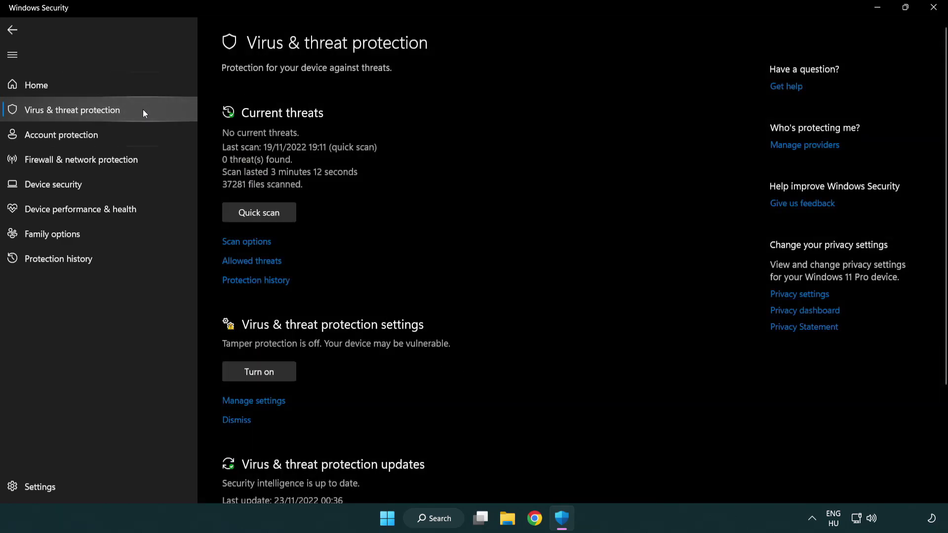
{"action": "scroll", "coordinate": [274, 202], "scroll_direction": "down", "scroll_amount": 3}
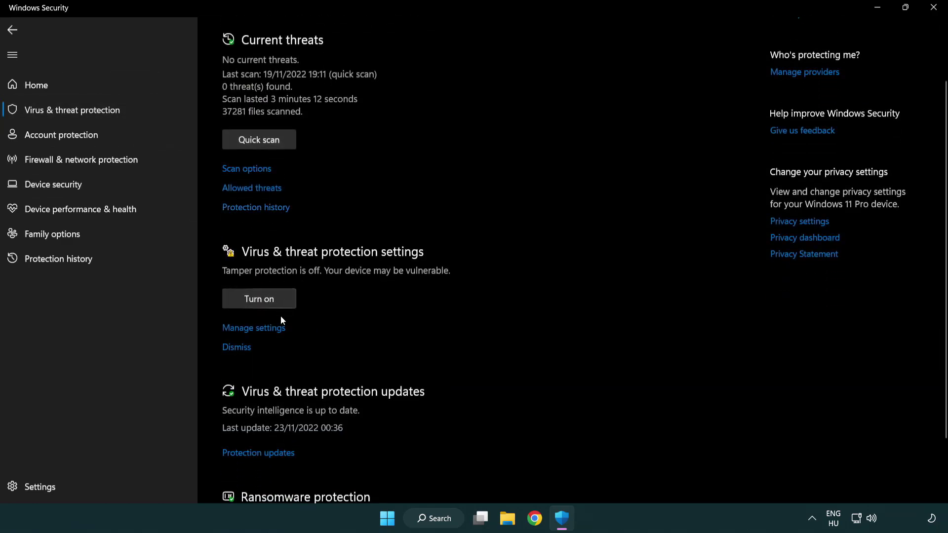
{"action": "left_click", "coordinate": [253, 328]}
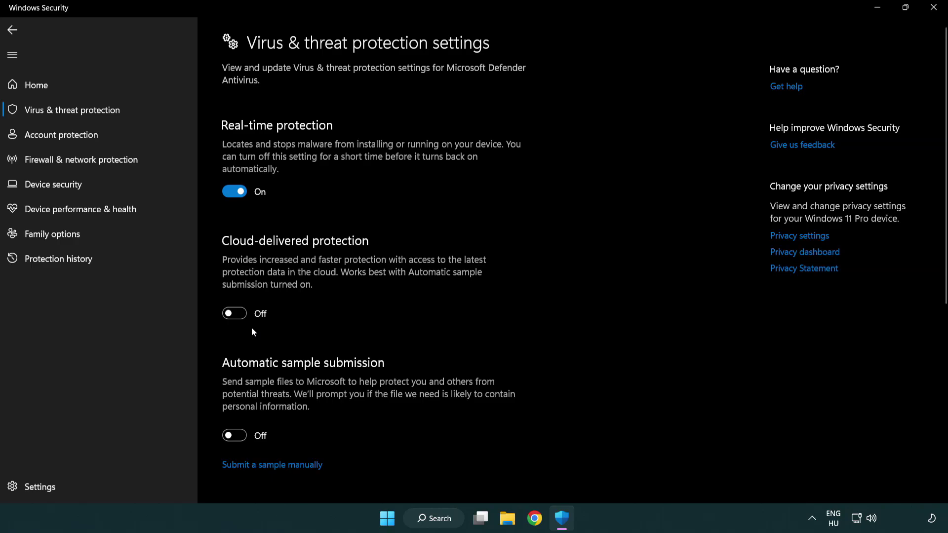
{"action": "scroll", "coordinate": [252, 330], "scroll_direction": "down", "scroll_amount": 10}
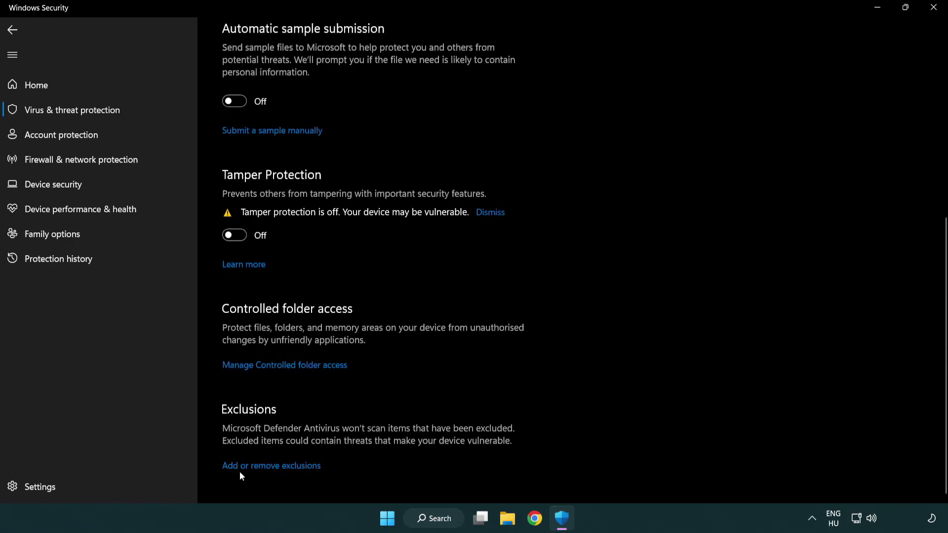
{"action": "left_click", "coordinate": [275, 468]}
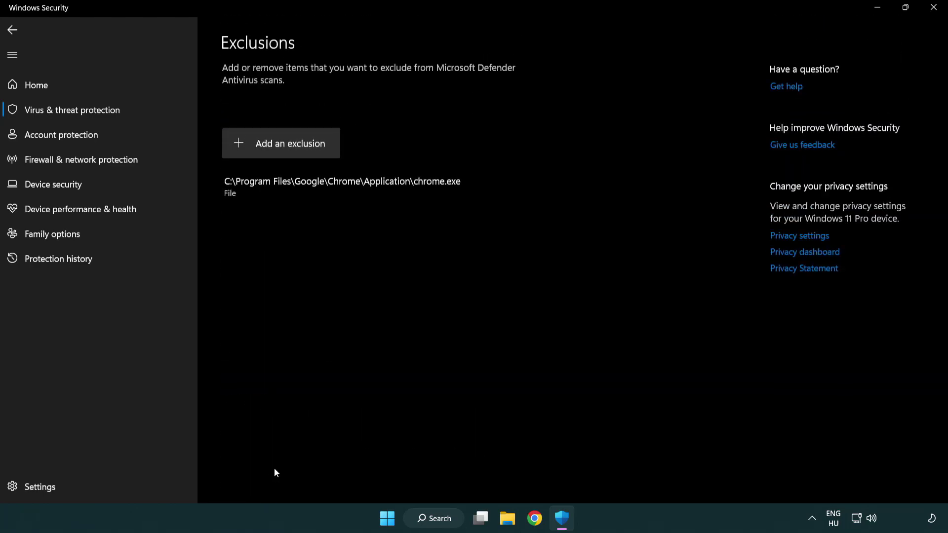
Step: Add the NOT WORKING APP shortcut from C:\Program Files (x86)\NOT WORKING APP as a file exclusion, and close Windows Security
{"action": "left_click", "coordinate": [284, 146]}
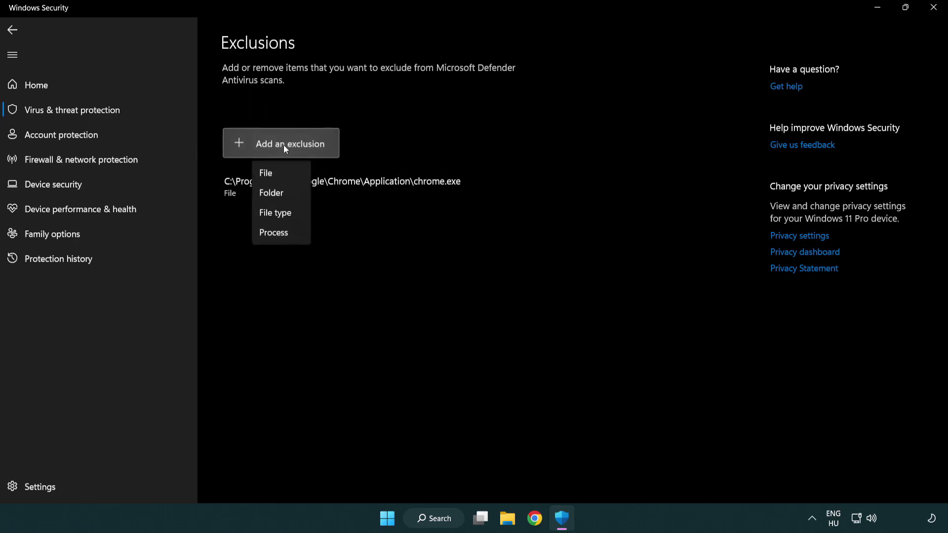
{"action": "left_click", "coordinate": [286, 175]}
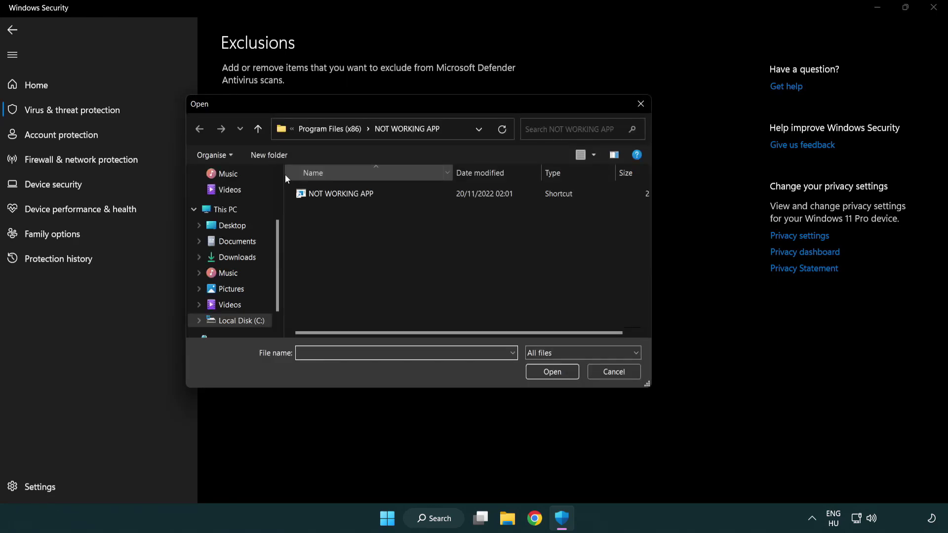
{"action": "left_click", "coordinate": [321, 131]}
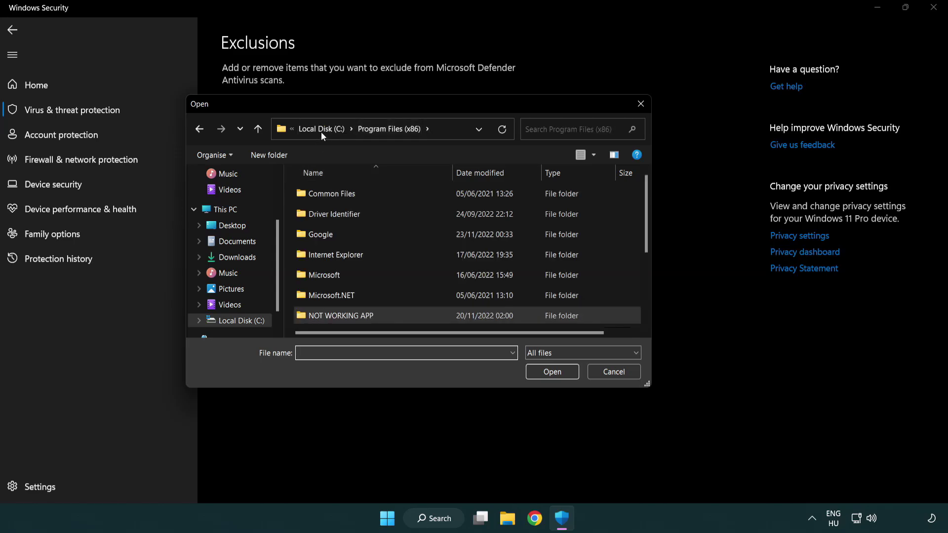
{"action": "left_click", "coordinate": [321, 130]}
{"action": "left_click", "coordinate": [321, 131]}
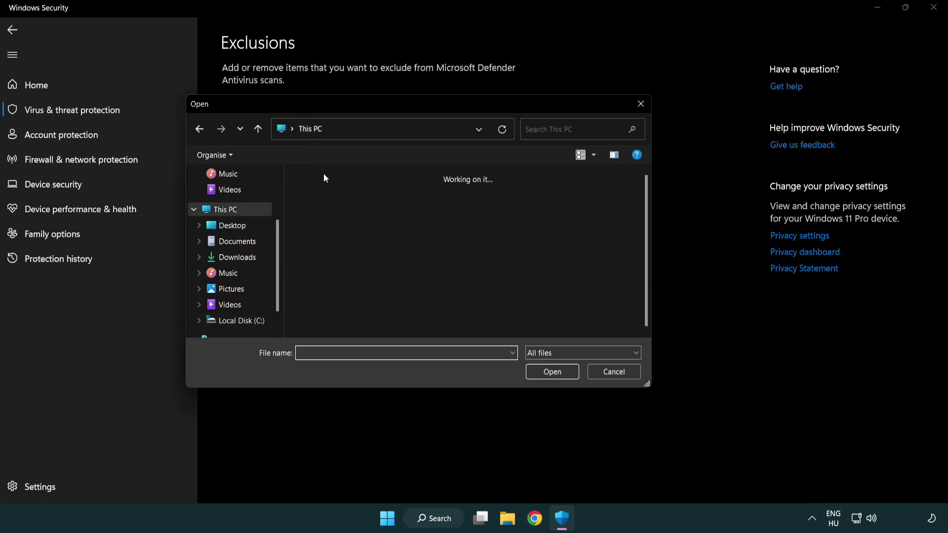
{"action": "double_click", "coordinate": [345, 328]}
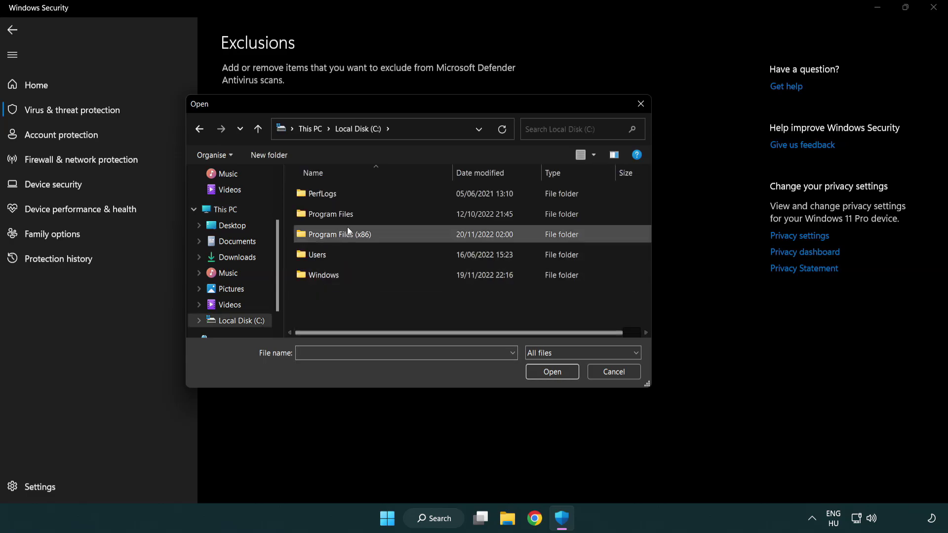
{"action": "double_click", "coordinate": [345, 232]}
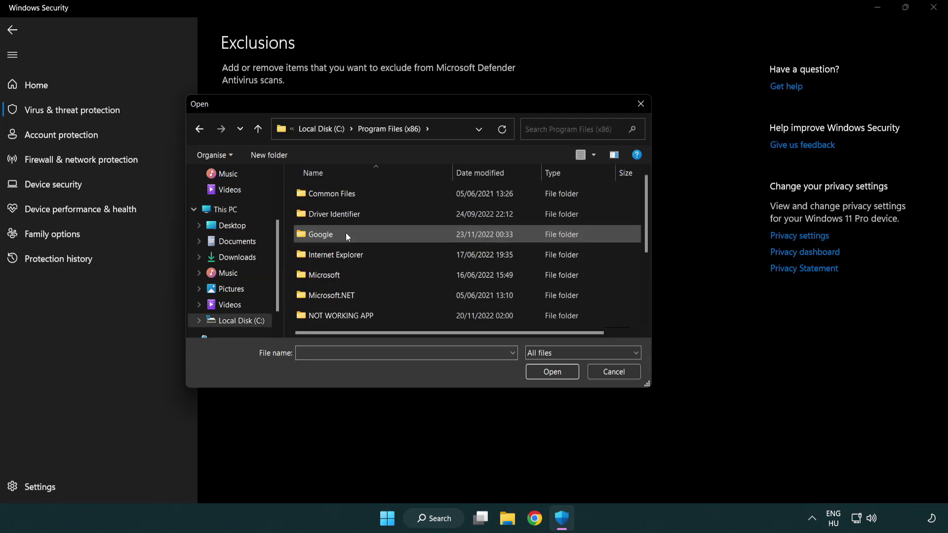
{"action": "double_click", "coordinate": [354, 316]}
{"action": "left_click", "coordinate": [336, 193]}
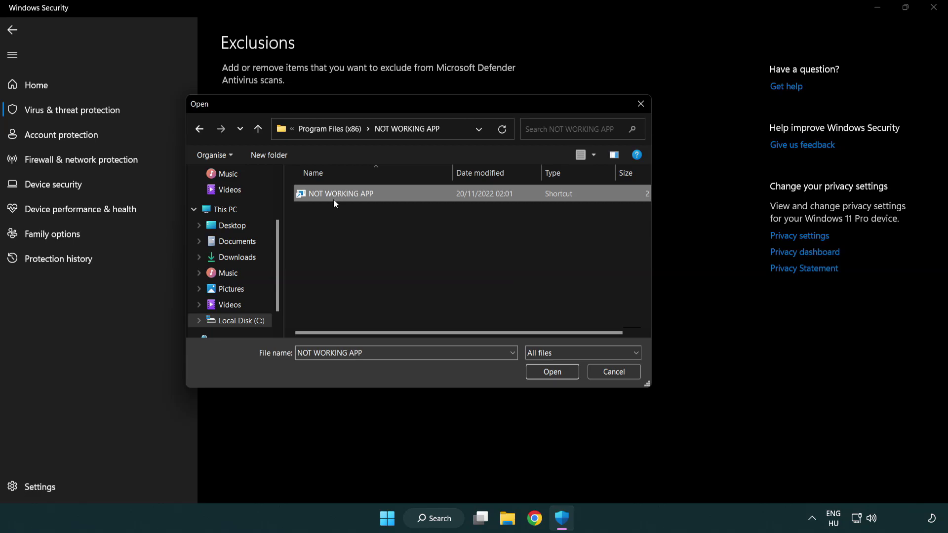
{"action": "left_click", "coordinate": [551, 372]}
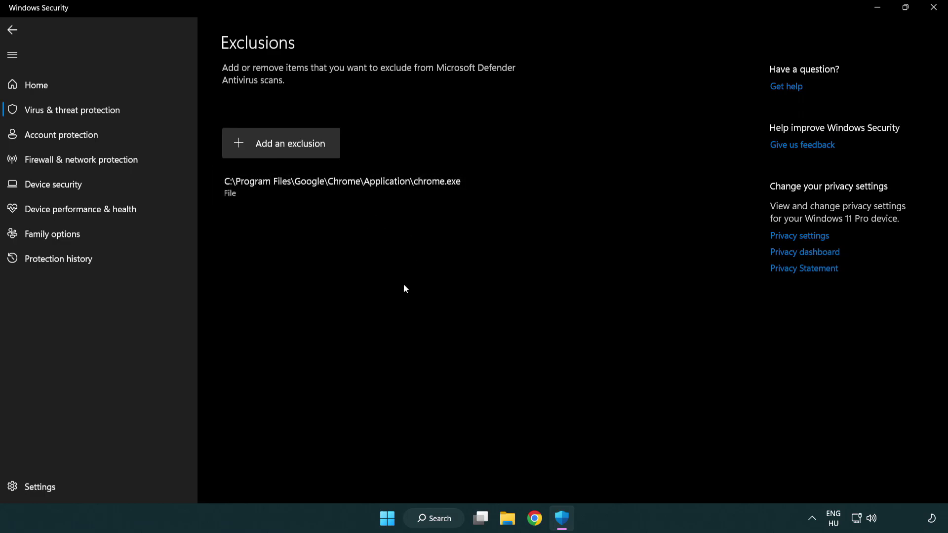
{"action": "left_click", "coordinate": [935, 8]}
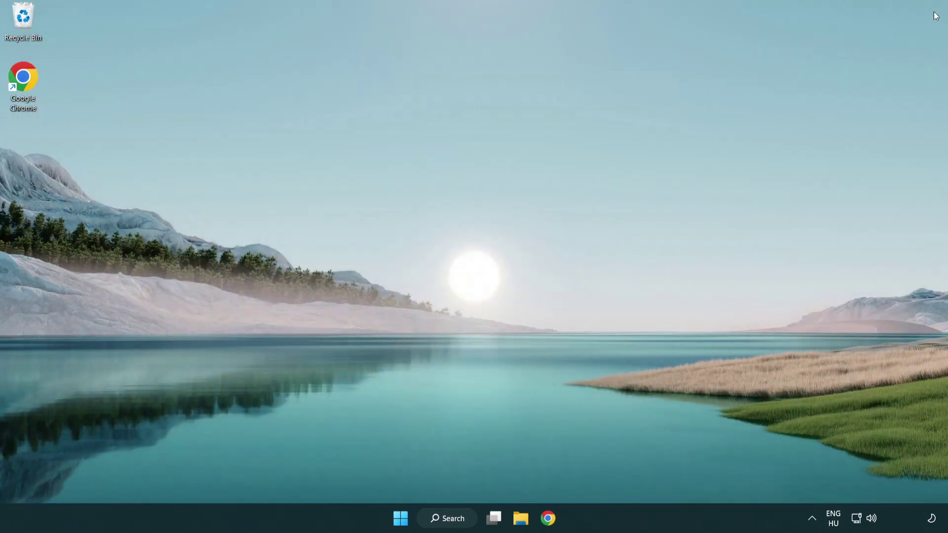
Step: Bring up the computer's power options for sleep, shutdown and restart
{"action": "left_click", "coordinate": [401, 518]}
{"action": "left_click", "coordinate": [628, 475]}
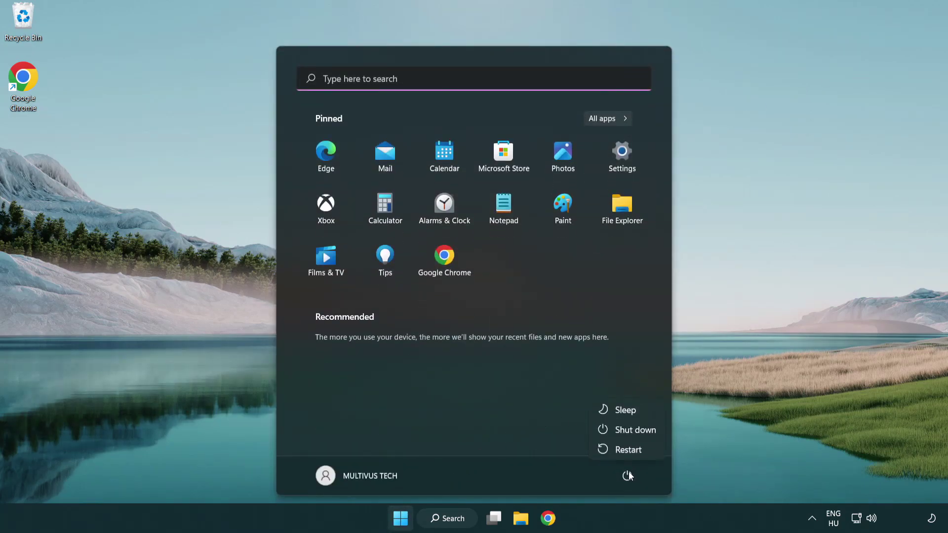